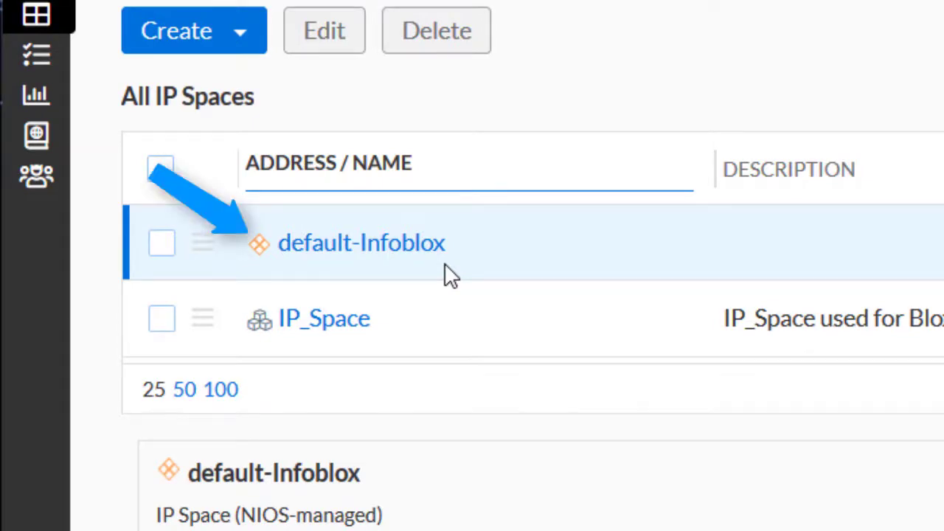
View the default-Infoblox IP space with its 172.0.0.0/24 subnet, then go to Grid Manager's Data Management.
click(411, 248)
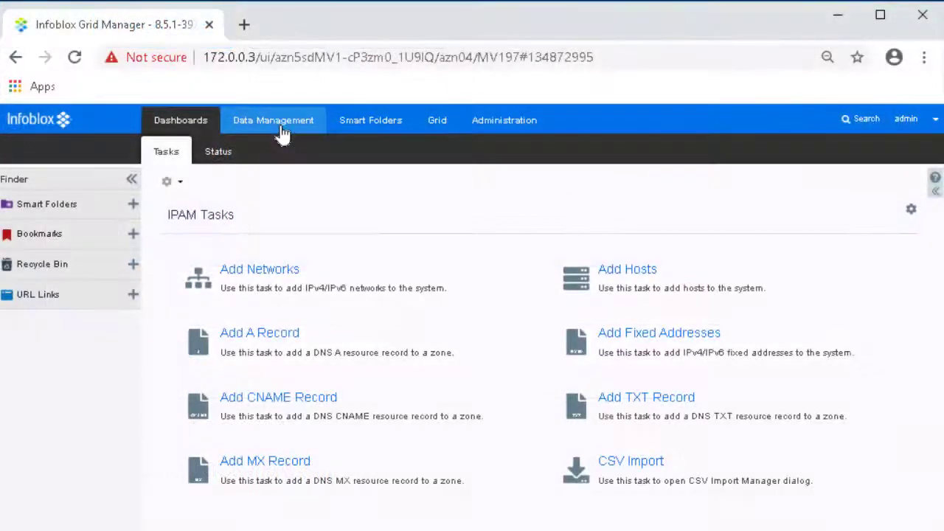
click(280, 129)
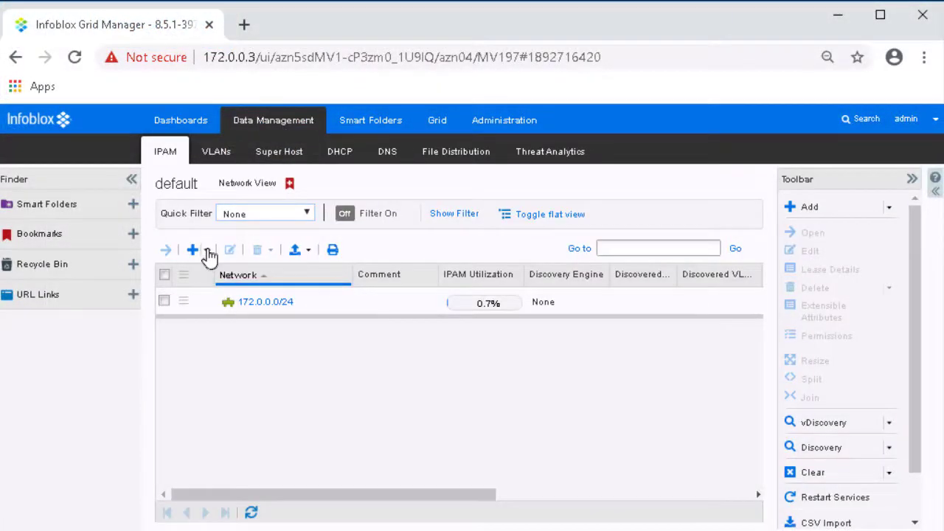
Add IPv4 network 192.168.0.0 with a /24 netmask to the default network view.
click(209, 251)
click(215, 270)
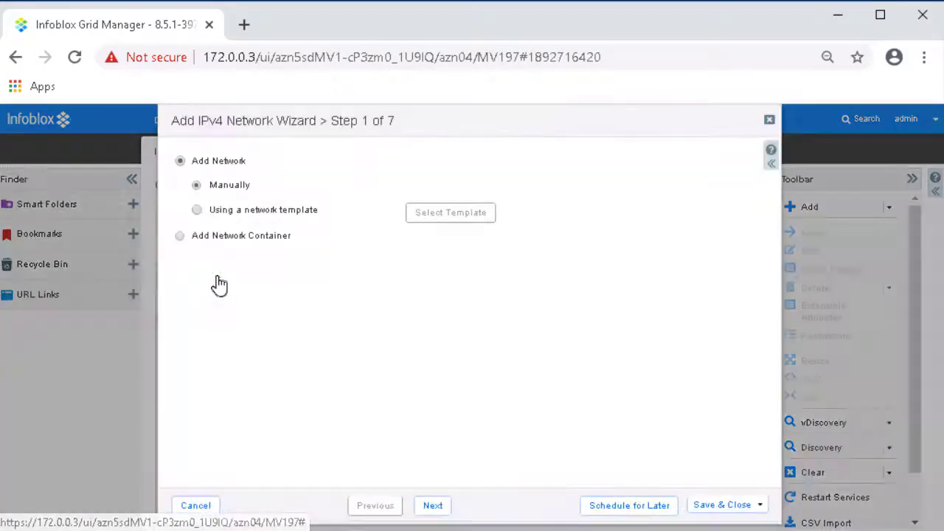
click(441, 506)
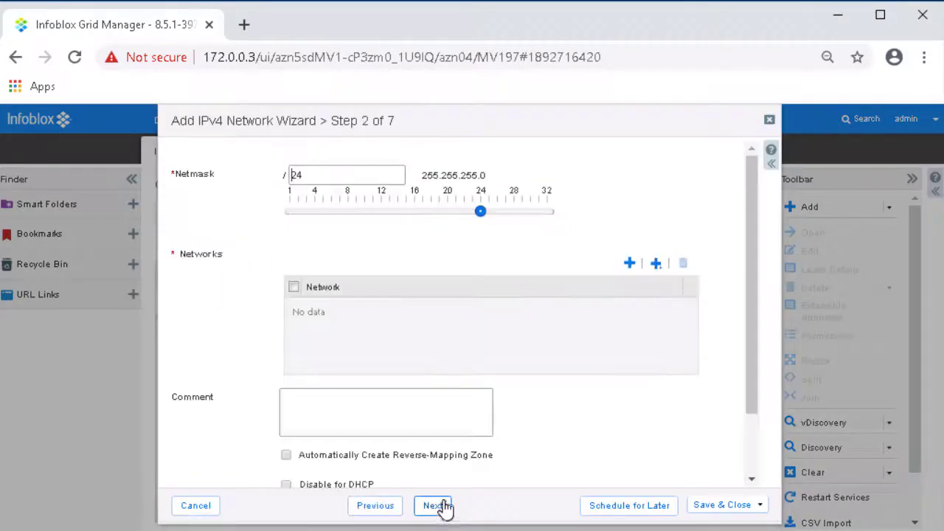
click(627, 264)
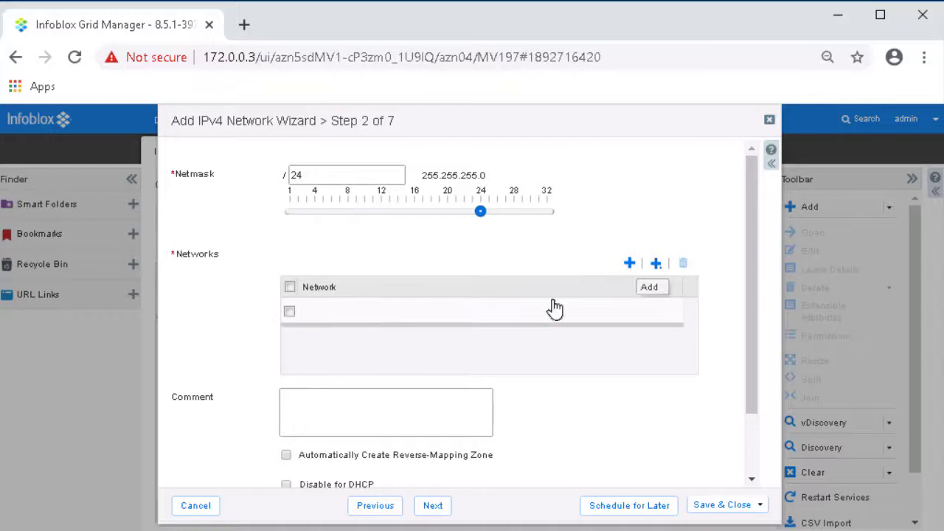
click(386, 311)
text(1)
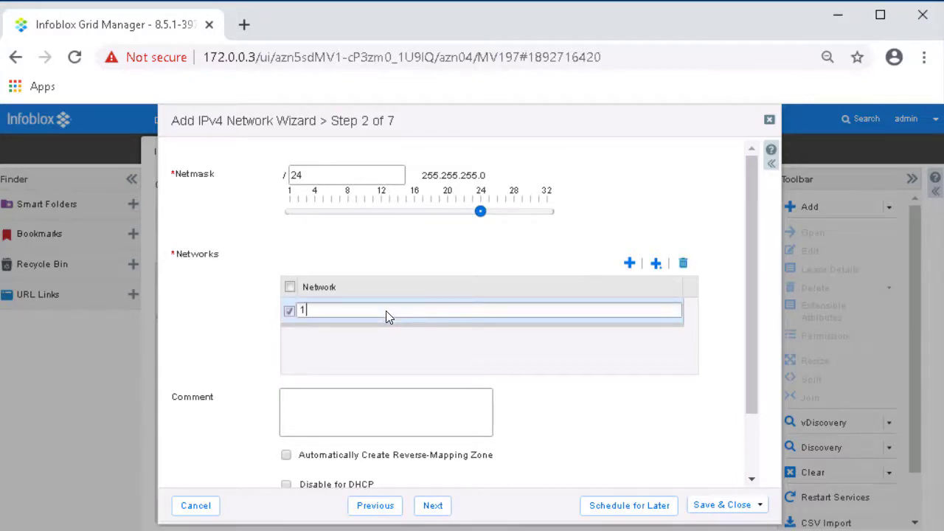
text(92.168.0.0)
key(Return)
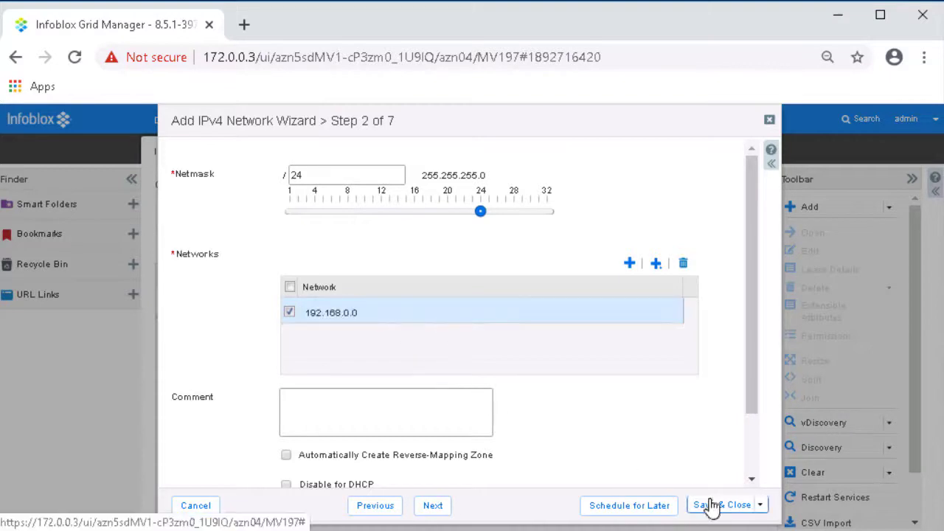
click(712, 506)
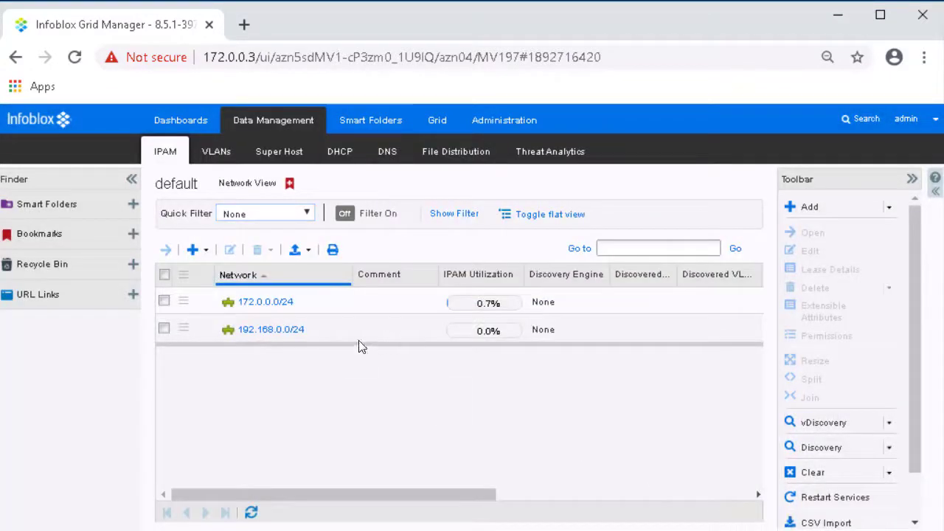
In 192.168.0.0/24, add host testhost at 192.168.0.31 with MAC 11:22:33:44:55:66 and save.
click(280, 333)
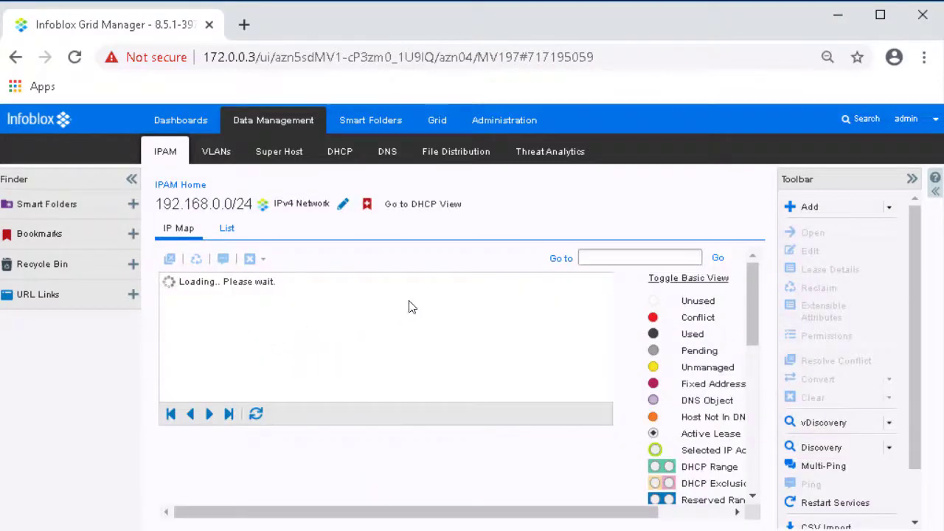
mouse_move(600, 282)
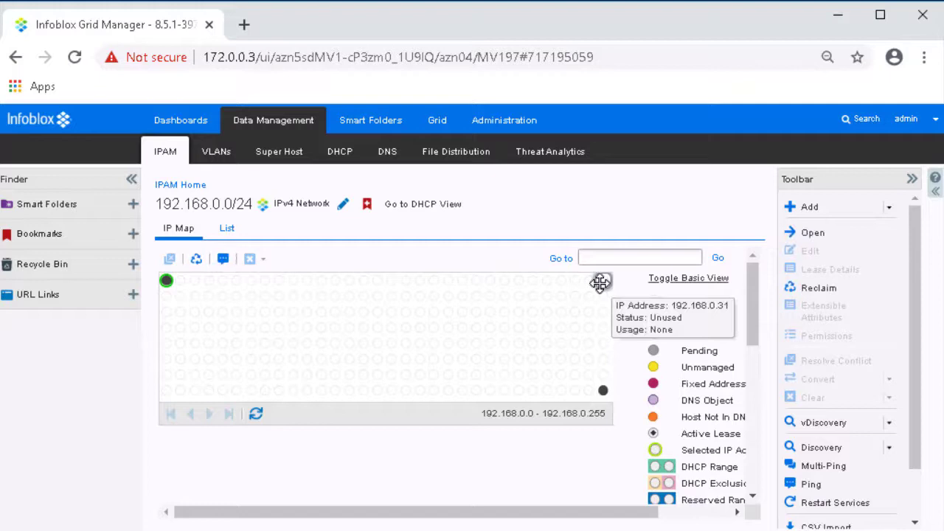
click(889, 209)
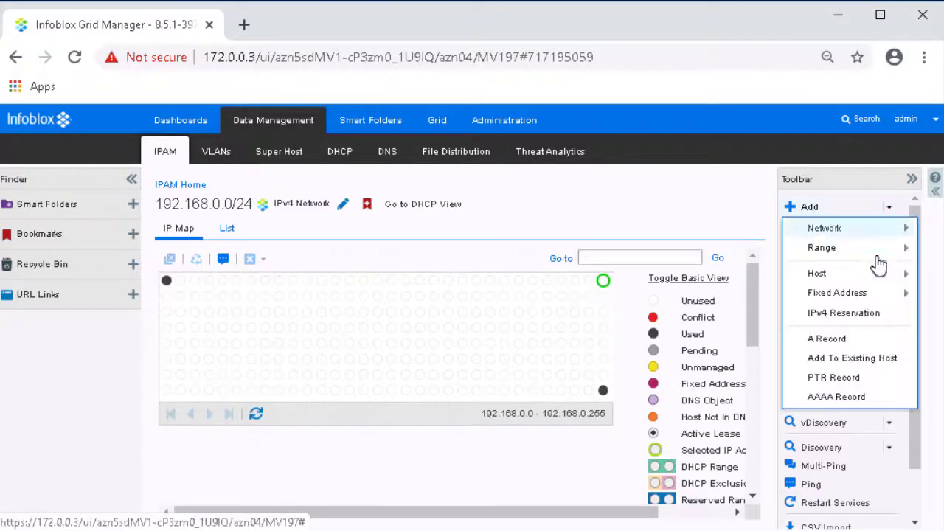
mouse_move(869, 275)
click(738, 274)
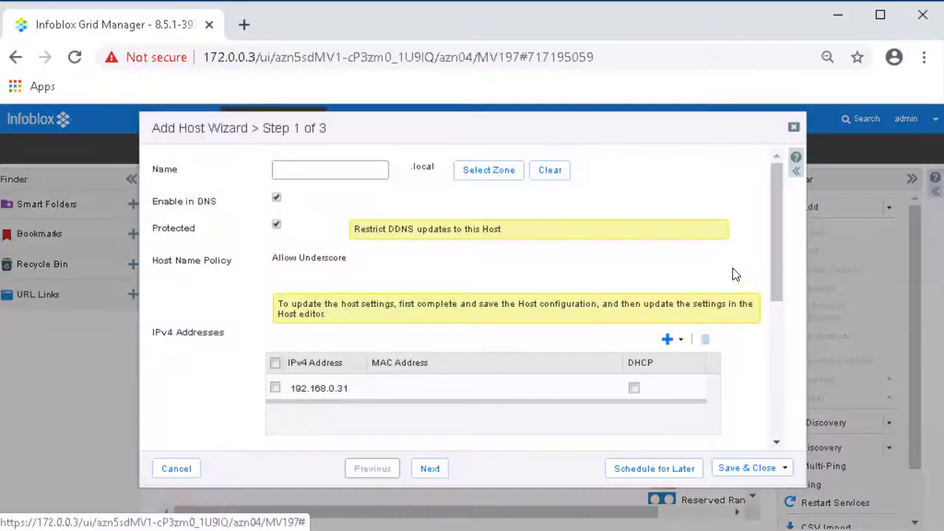
click(371, 170)
text(testhost)
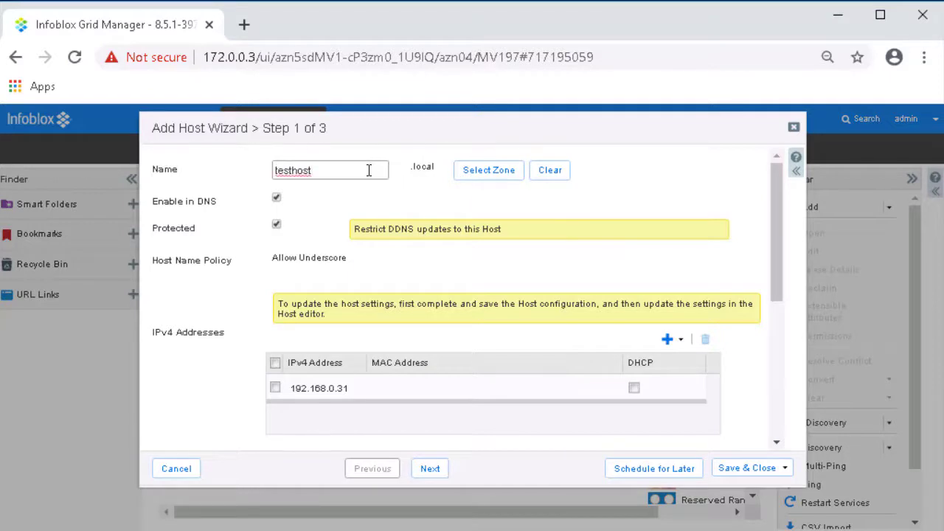
click(388, 385)
text(1)
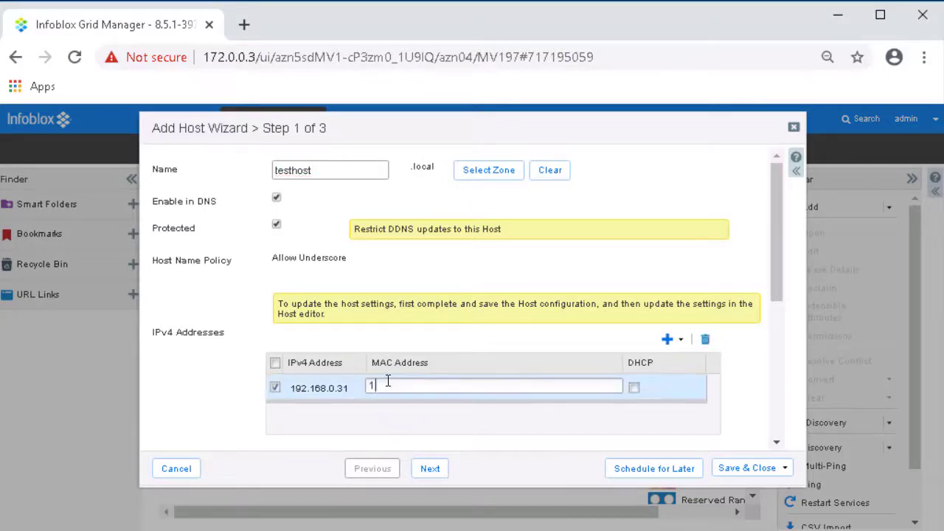
text(1:22:33:44:55:66)
key(Return)
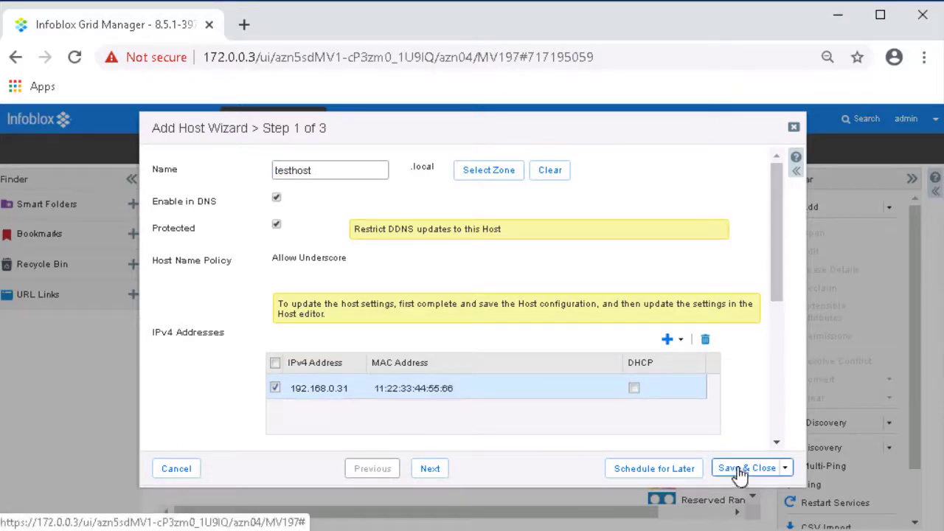
click(742, 476)
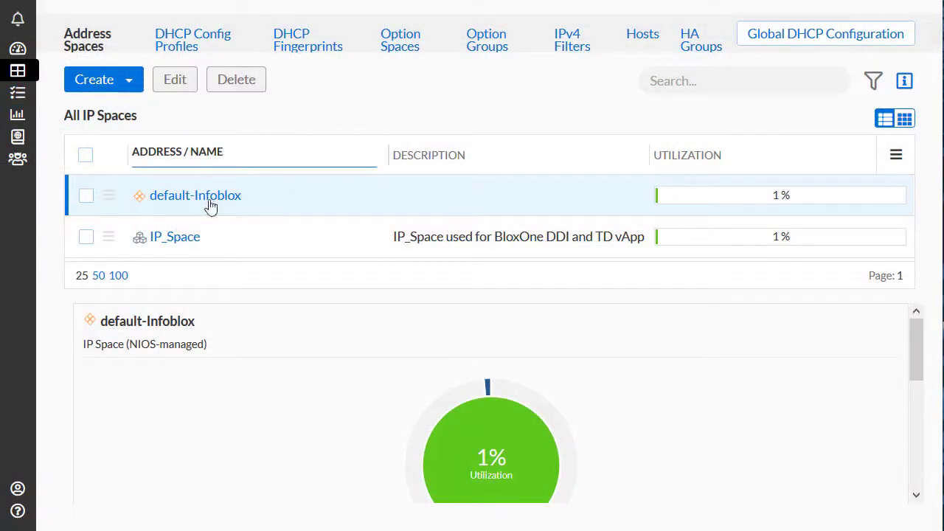
Drill into default-Infoblox, subnet 192.168.0.0/24, then address 192.168.0.31 to confirm testhost's reservation.
click(210, 203)
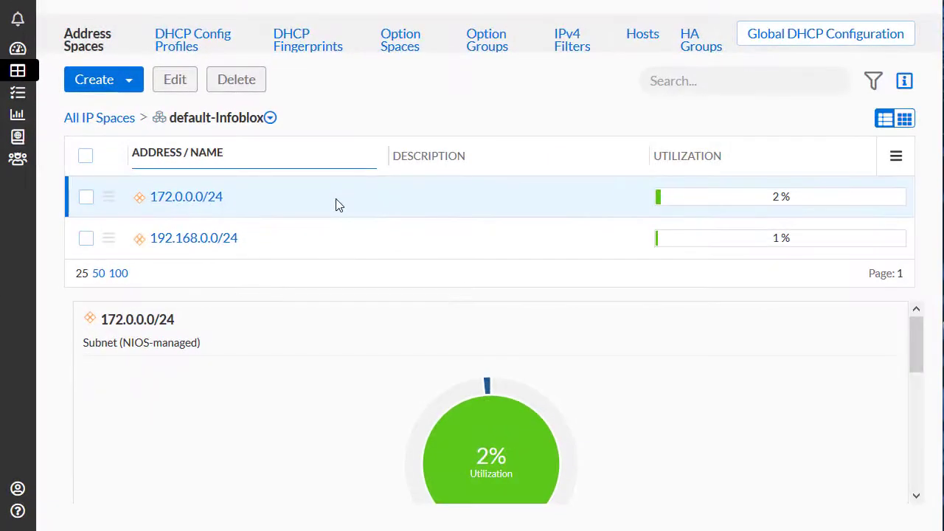
click(232, 248)
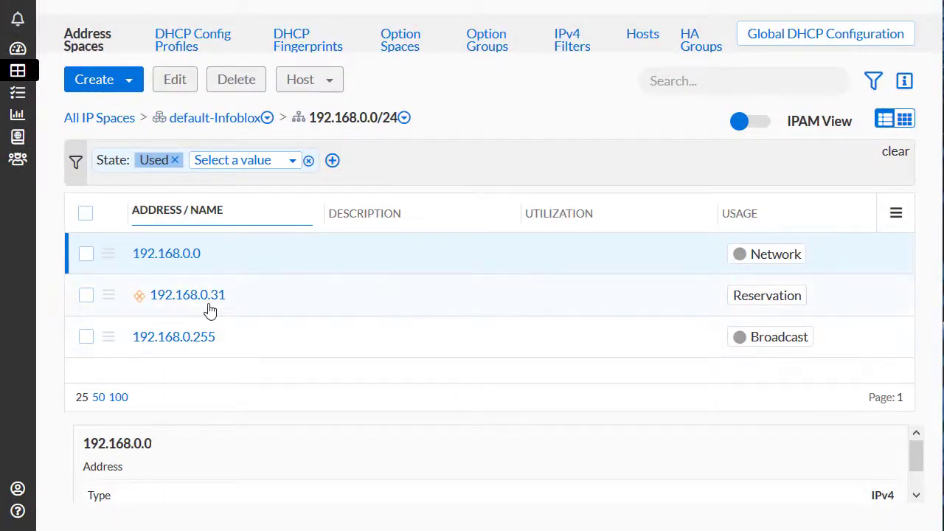
click(210, 311)
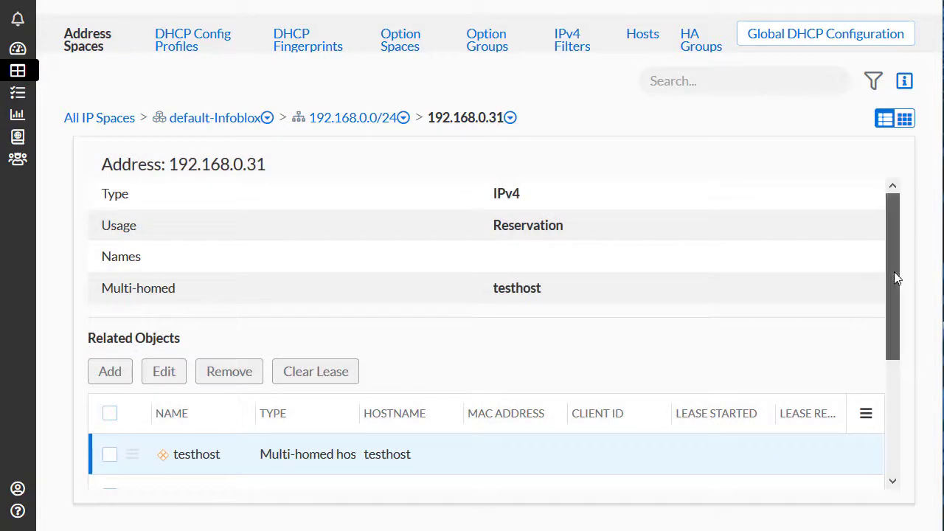
drag(895, 273, 900, 314)
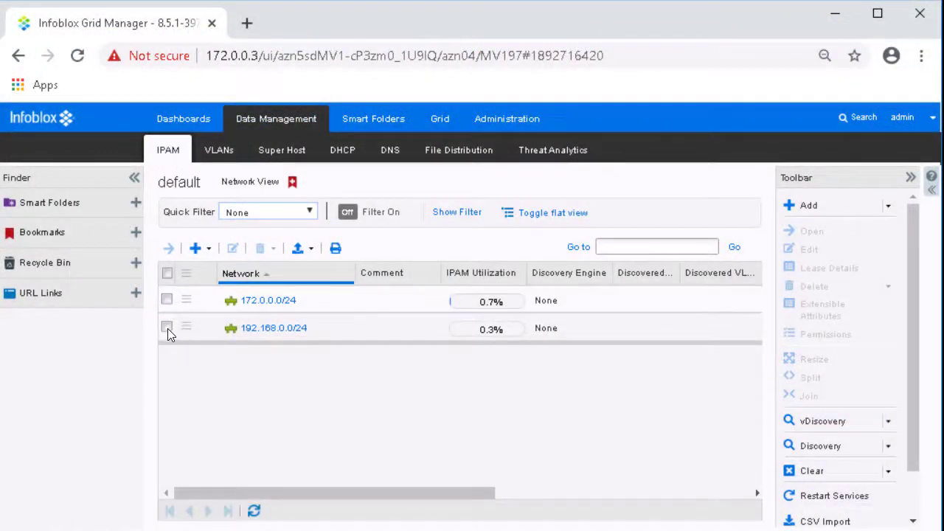
Delete network 192.168.0.0/24, confirming both prompts, then reopen default-Infoblox in BloxOne.
click(166, 329)
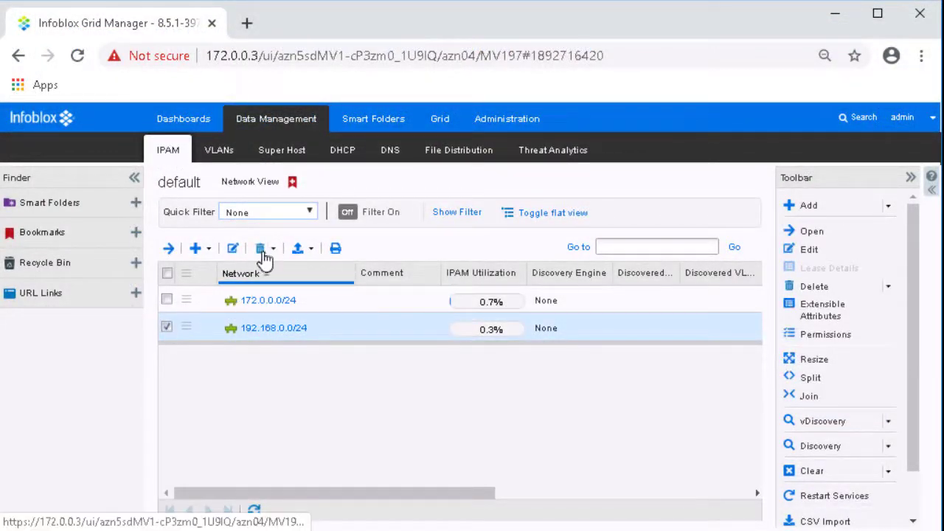
click(262, 251)
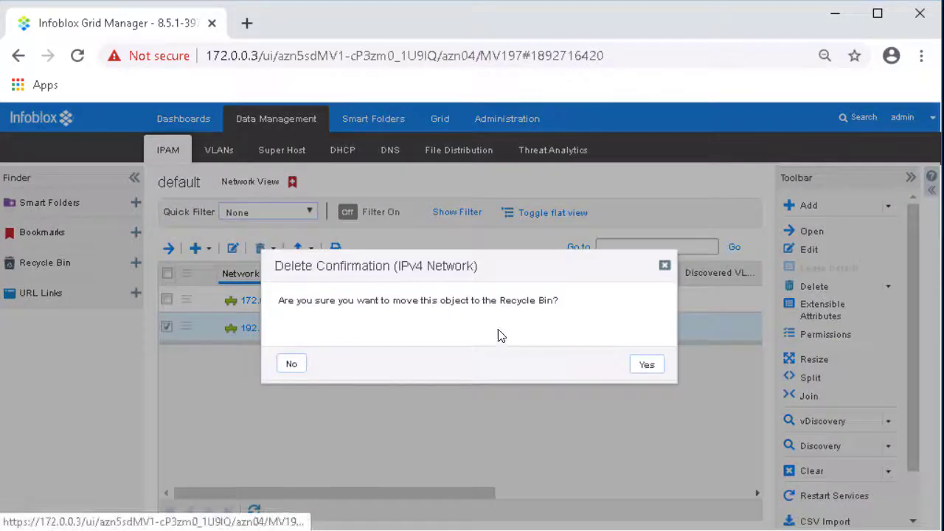
click(662, 364)
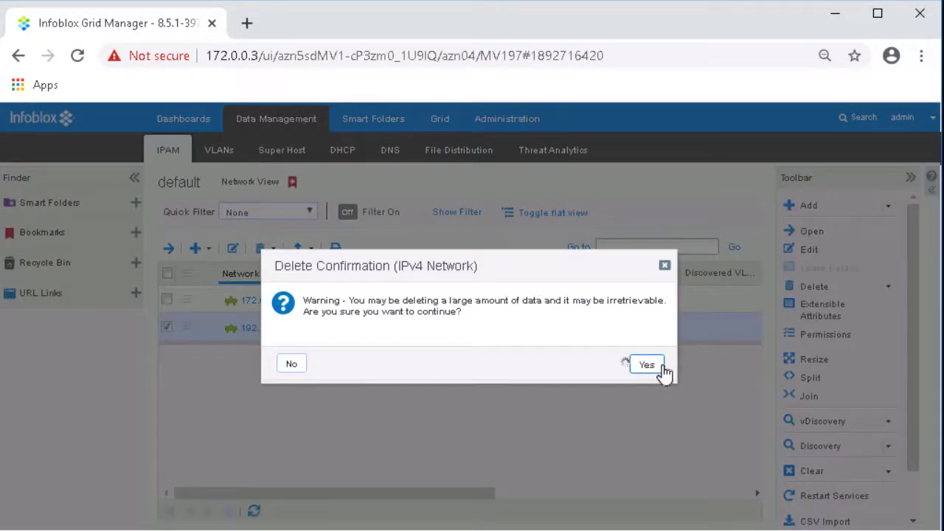
click(662, 366)
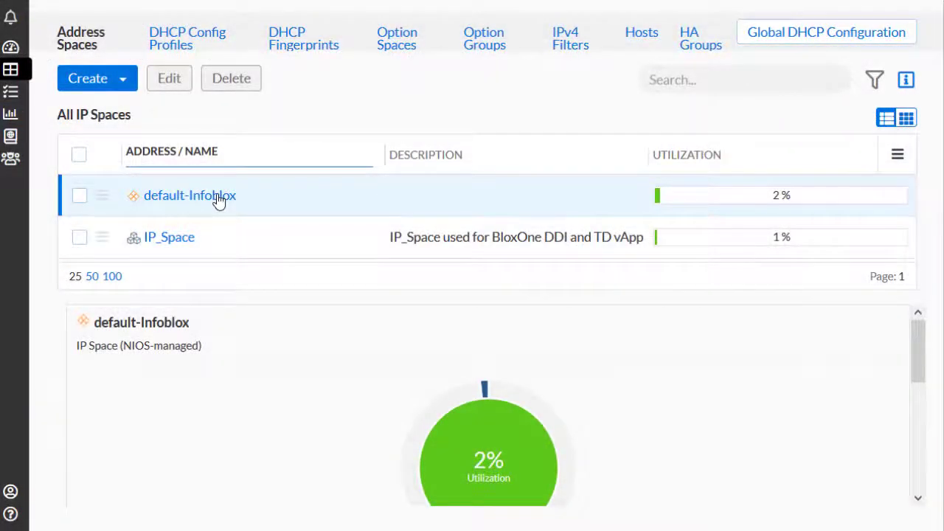
click(219, 197)
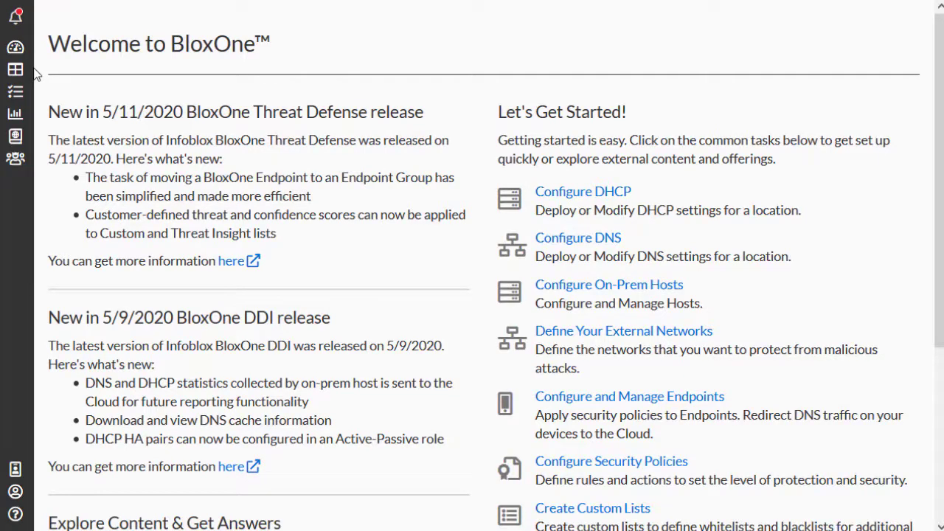
Go to Manage > On-Prem Hosts and show the Join Tokens list.
mouse_move(33, 71)
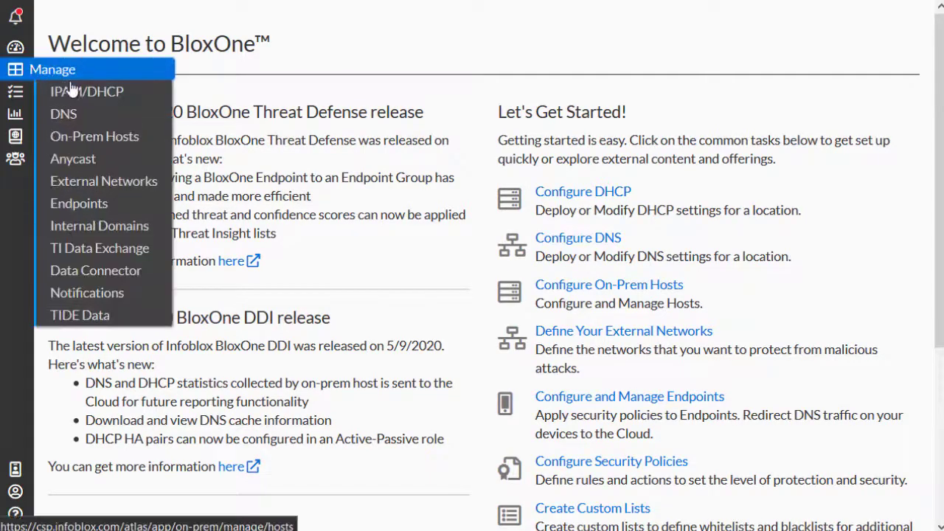
click(129, 143)
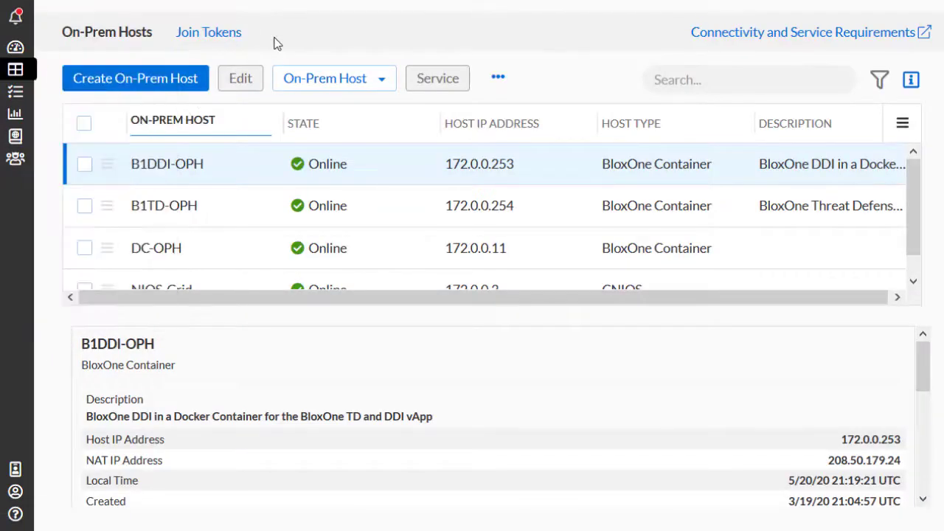
click(231, 32)
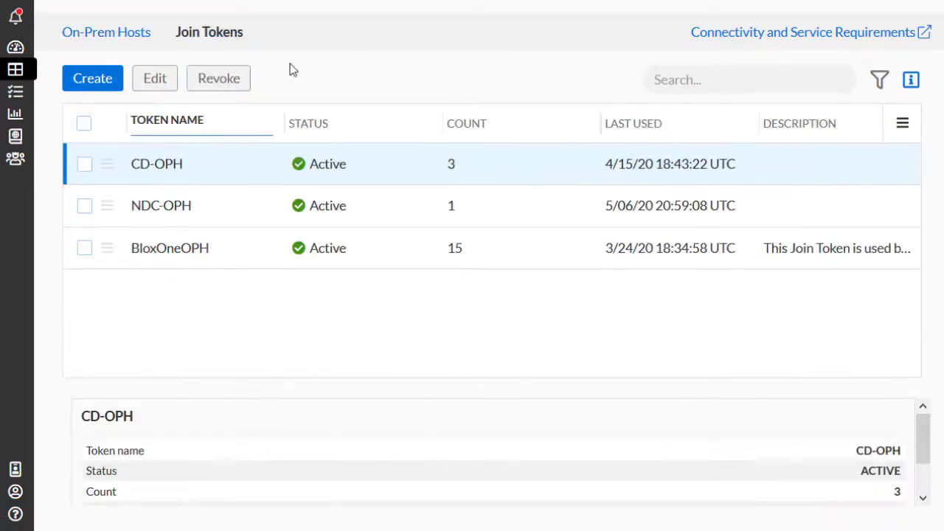
Create join token My_Join_Token with description 'Join Token used to configure NIOS Grid Connector'.
click(112, 79)
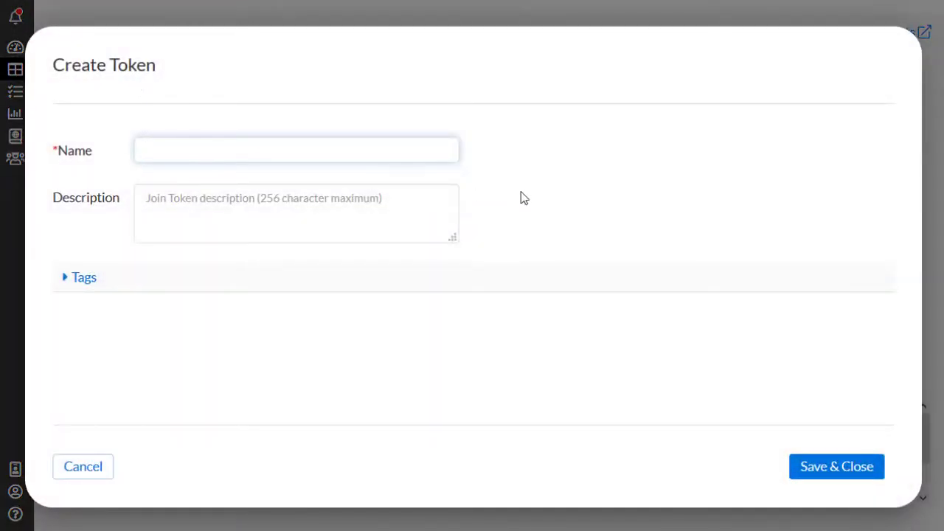
text(My_Join_Token)
key(Tab)
text(Join Token )
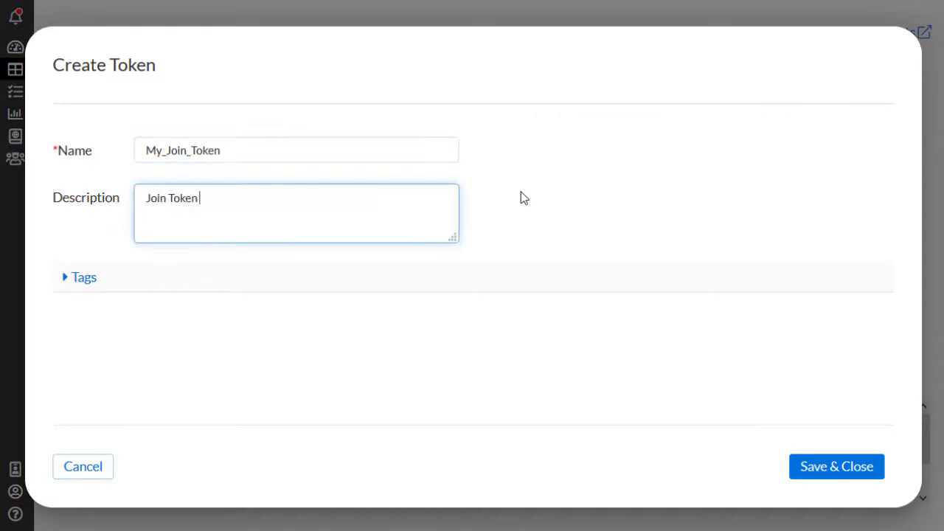
text(used to configure NIOS Grid Conne)
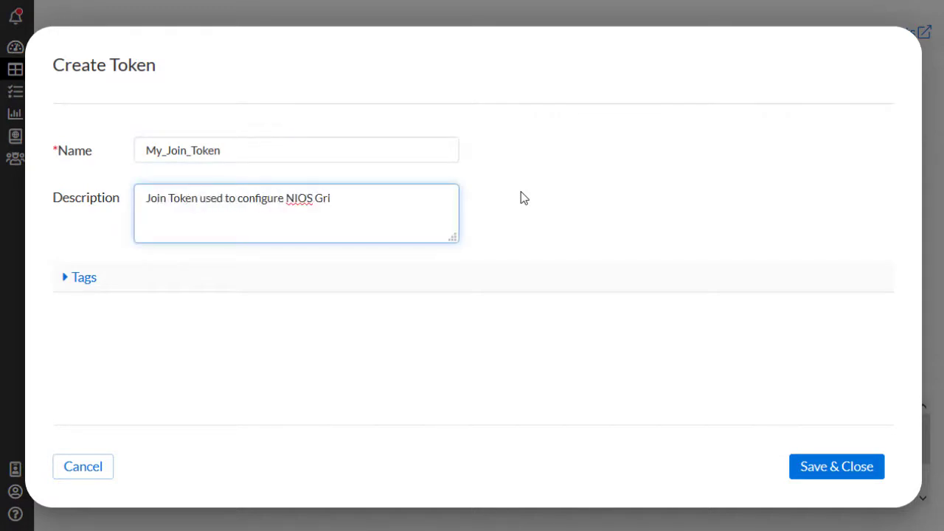
text(ctor)
click(815, 469)
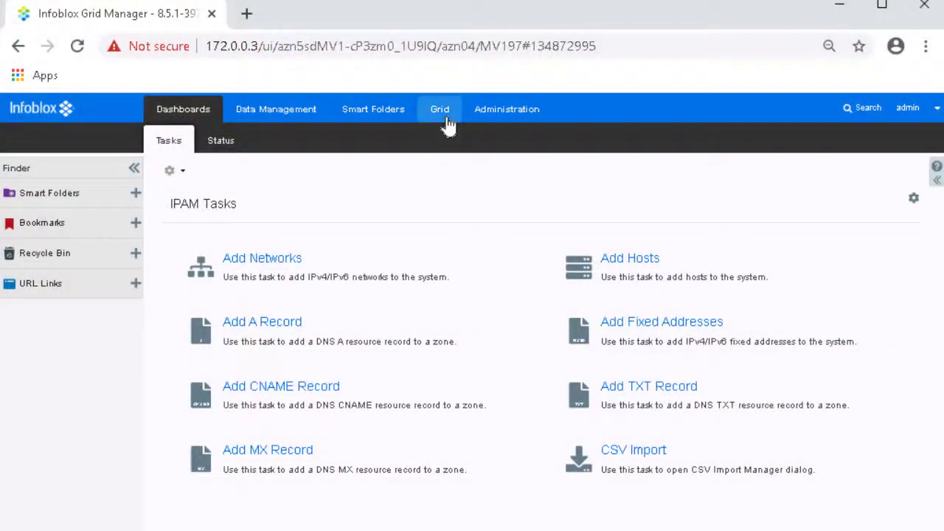
On the Grid tab, select member infoblox.localdomain and open its properties for editing.
click(441, 111)
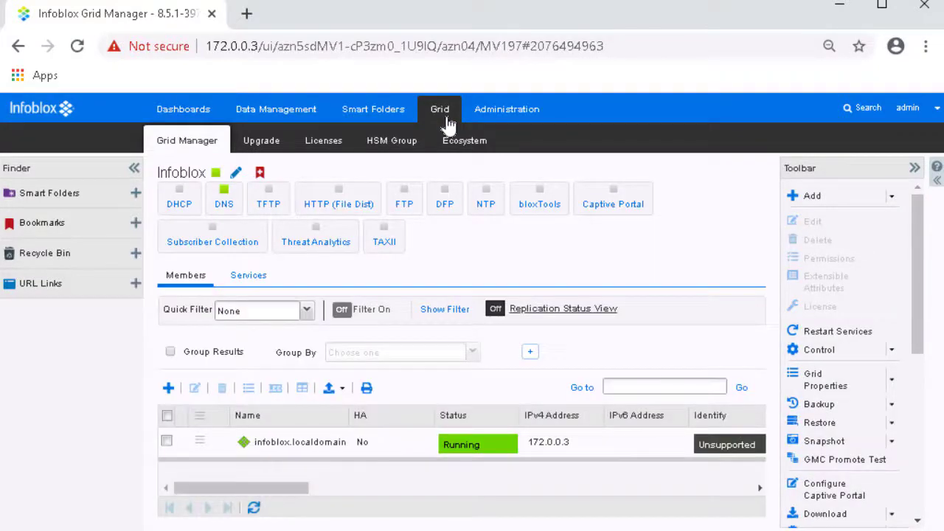
click(167, 442)
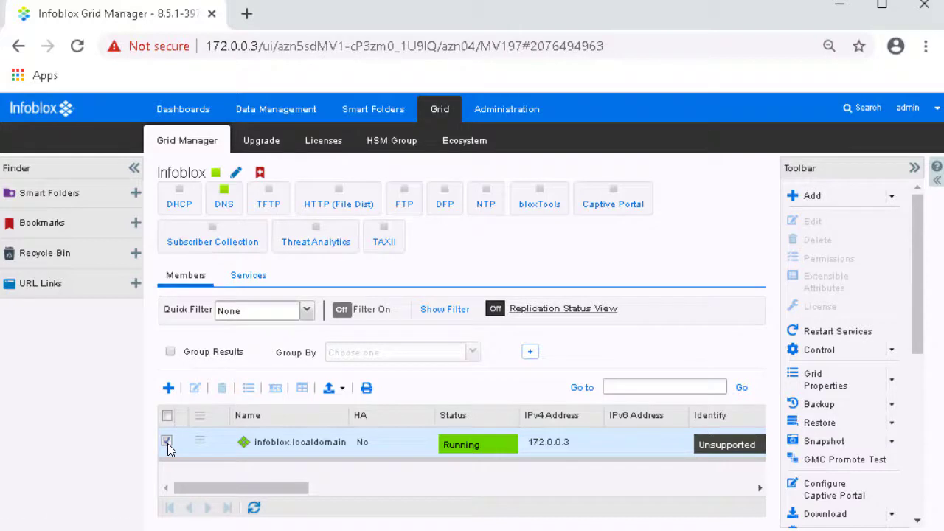
click(168, 443)
click(197, 390)
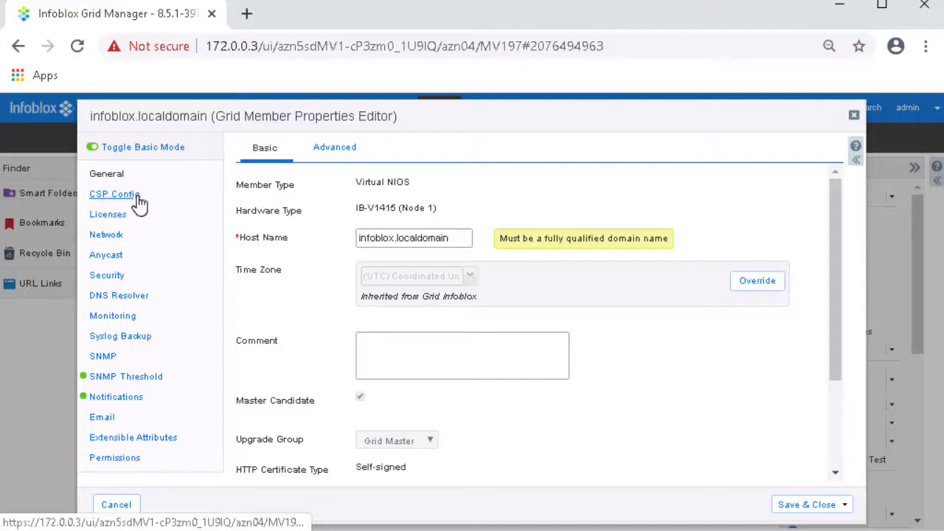
In the member's CSP Config, override the inherited join token and paste in the new token.
click(114, 194)
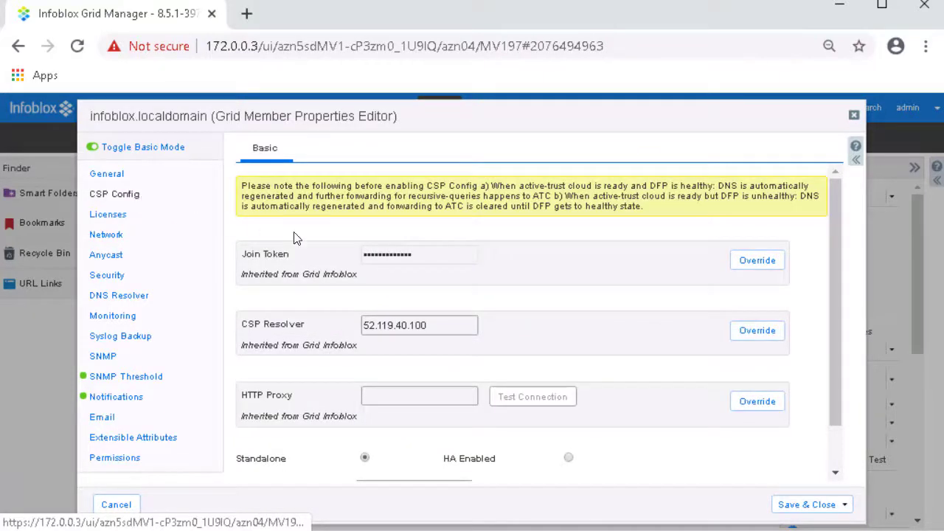
click(756, 267)
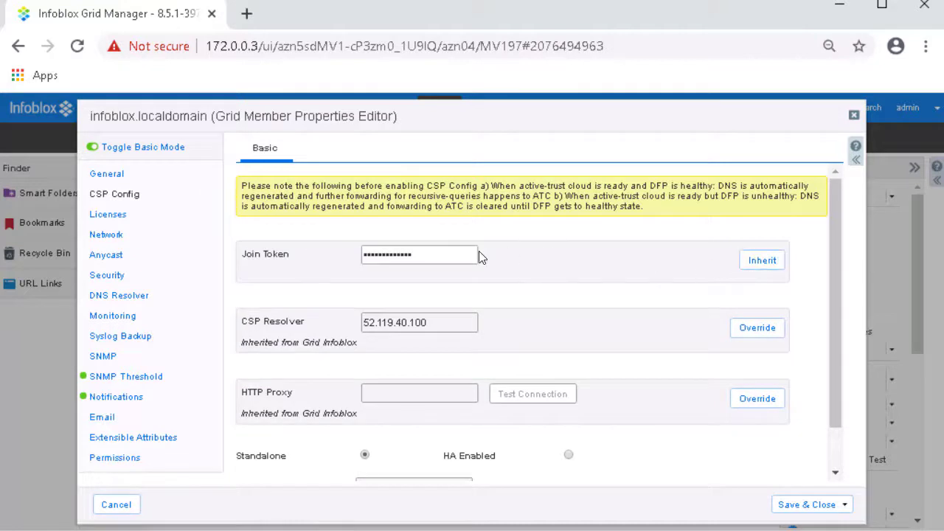
click(459, 254)
key(ctrl+v)
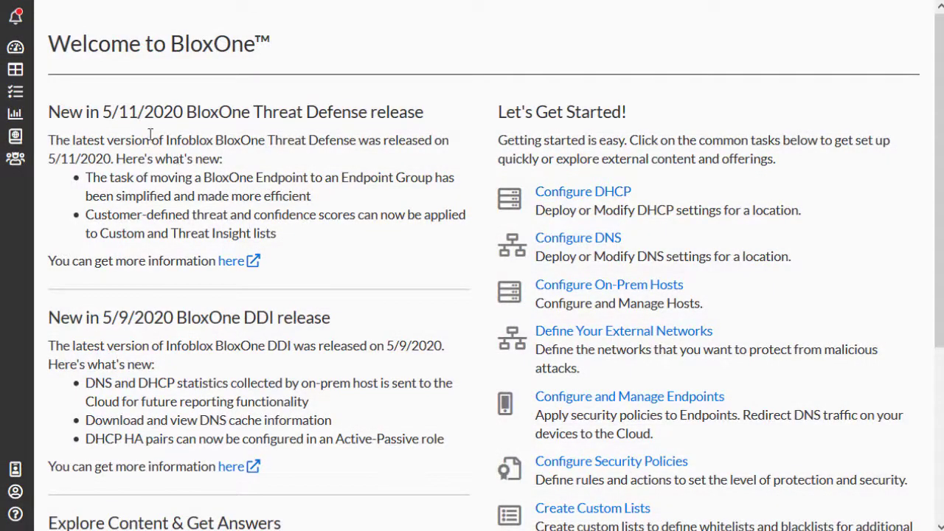
Edit the ZTP_My_Join_Token on-prem host: name NIOS-Grid, description NIOS Grid Master.
mouse_move(22, 74)
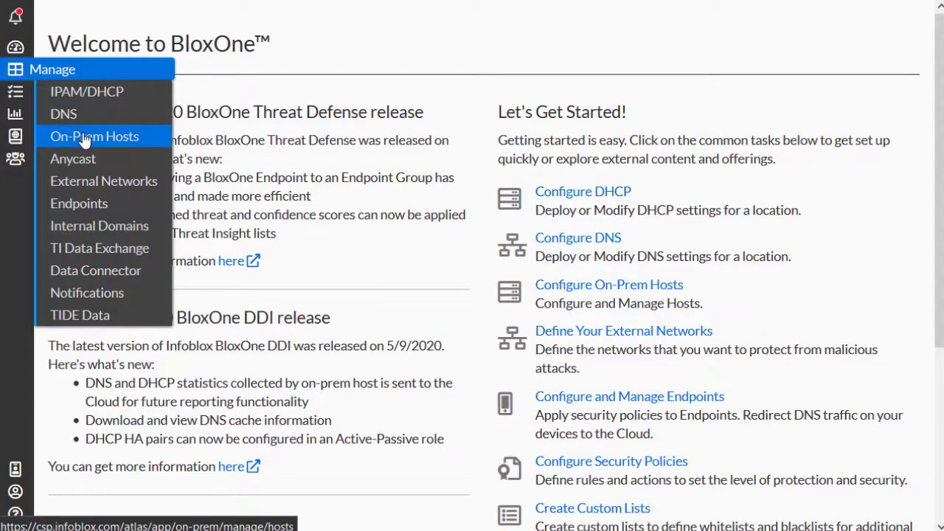
click(139, 139)
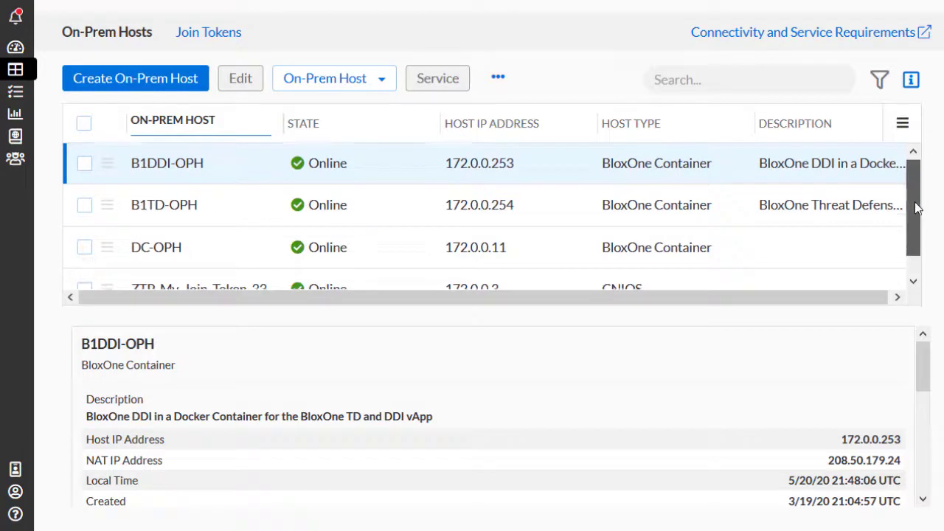
drag(916, 209, 919, 231)
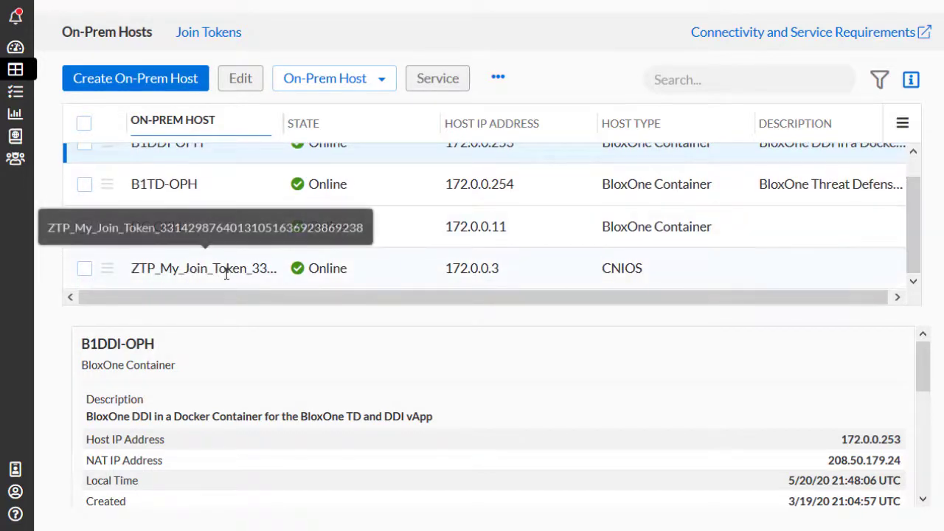
click(86, 270)
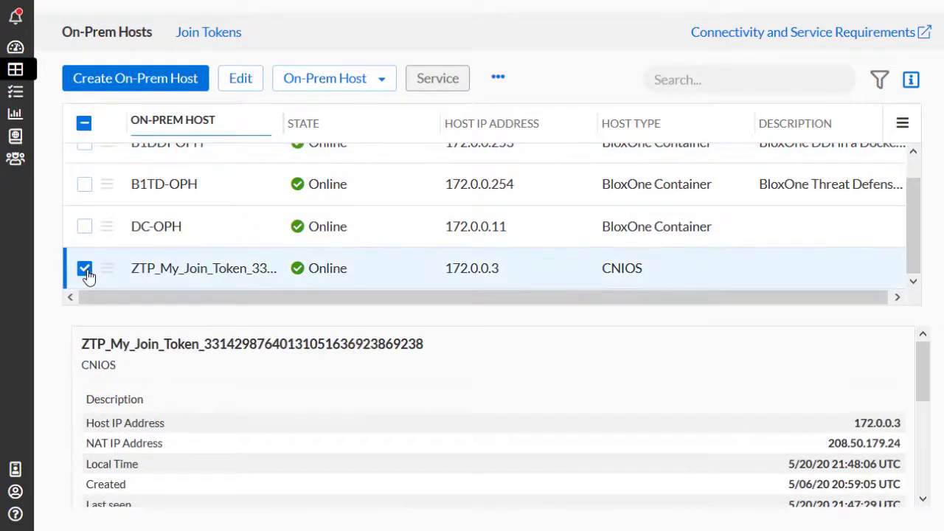
click(237, 78)
click(203, 150)
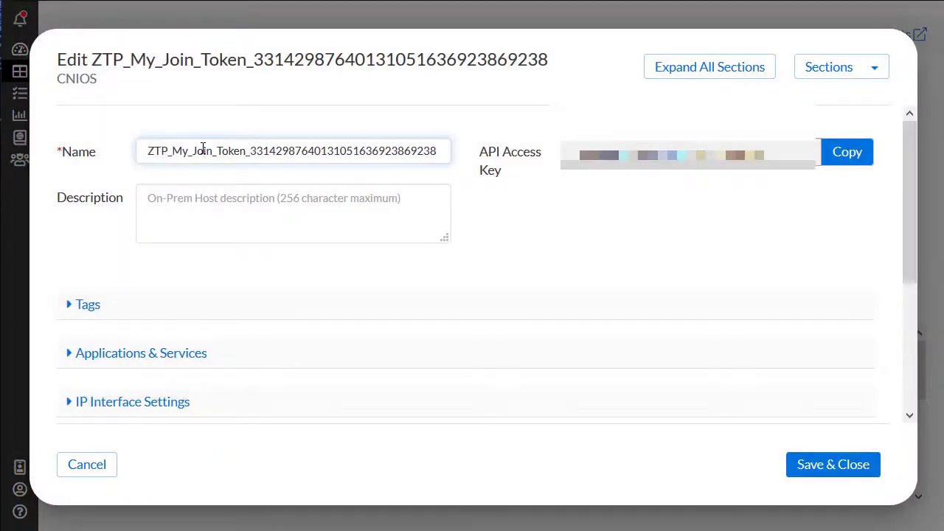
double_click(203, 149)
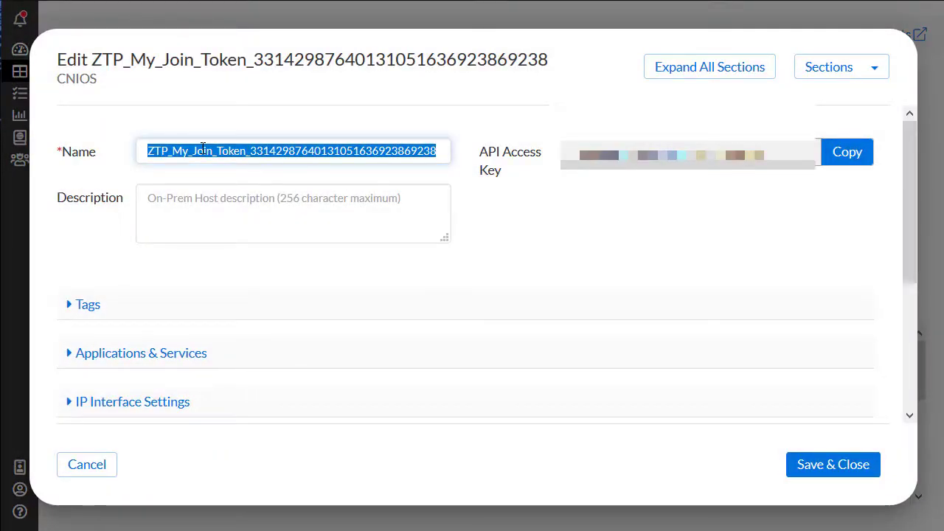
text(NIOS-Grid)
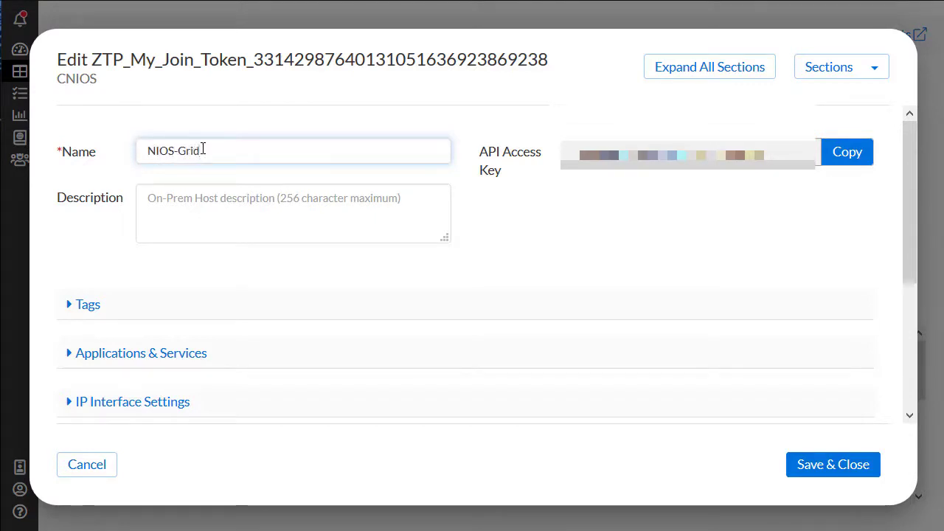
click(200, 199)
text(NI)
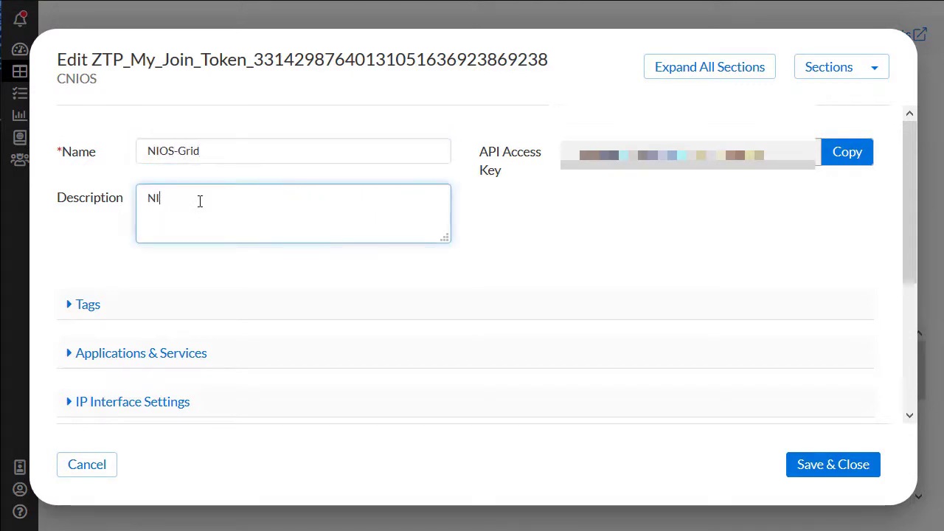
text(OS Grid Master)
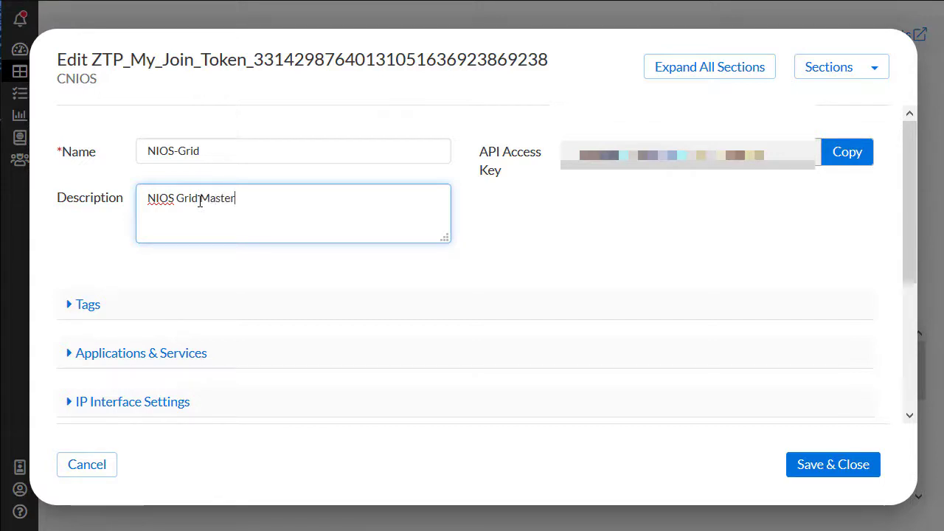
Enable NIOS Grid Connector under Applications & Services, keep DHCP and DNS disabled, and save the host.
click(175, 354)
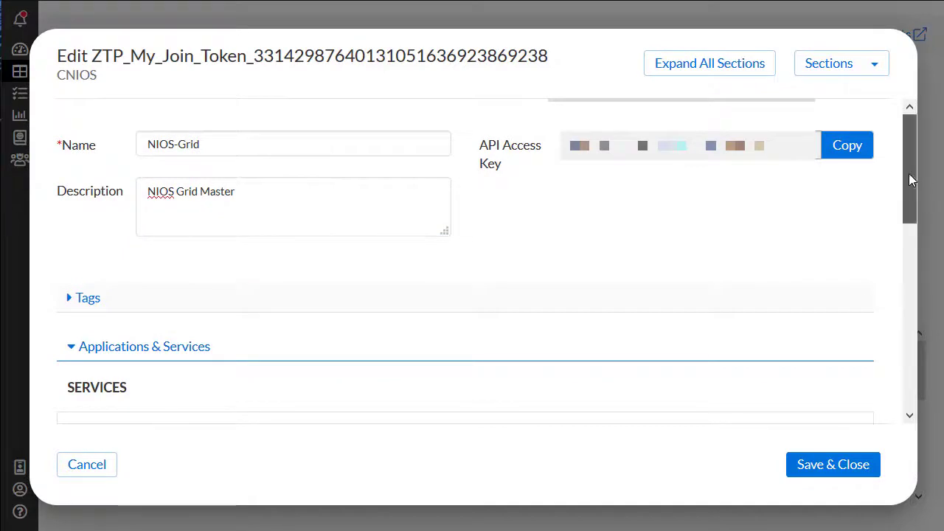
drag(909, 181, 866, 331)
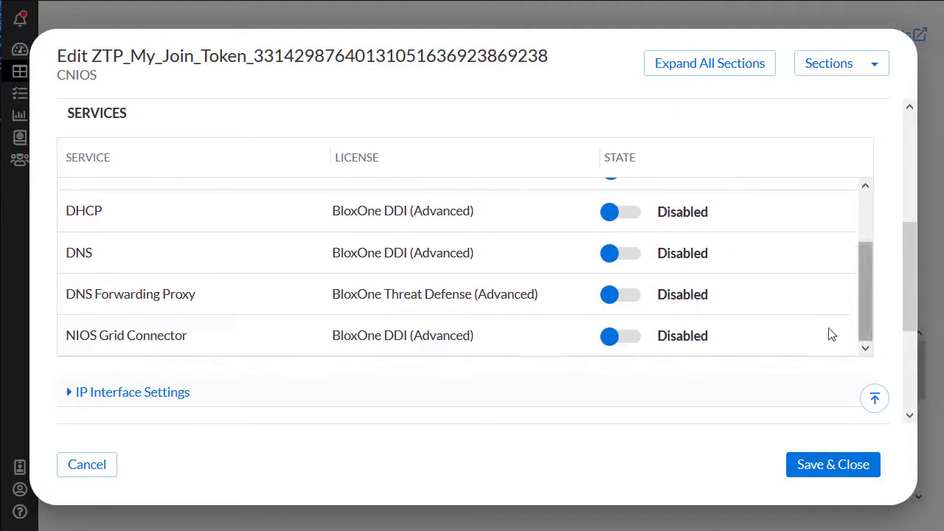
click(616, 343)
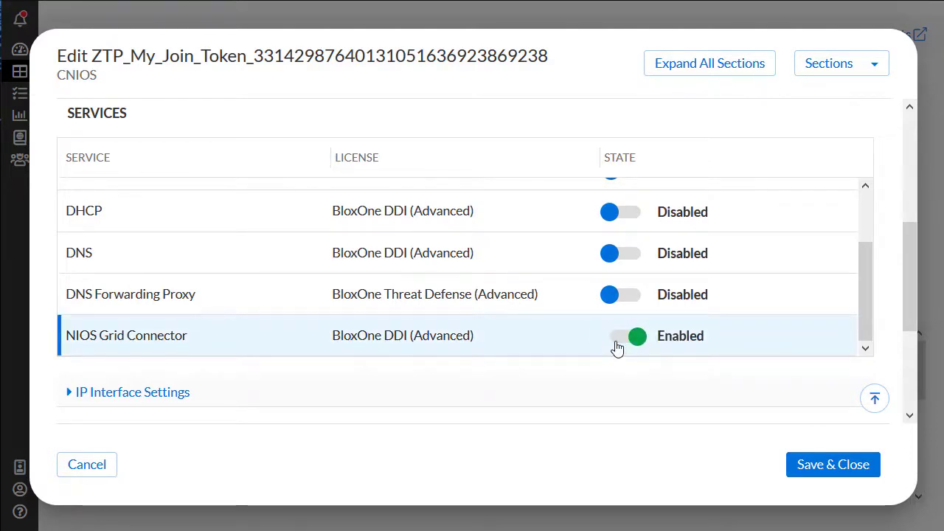
click(821, 464)
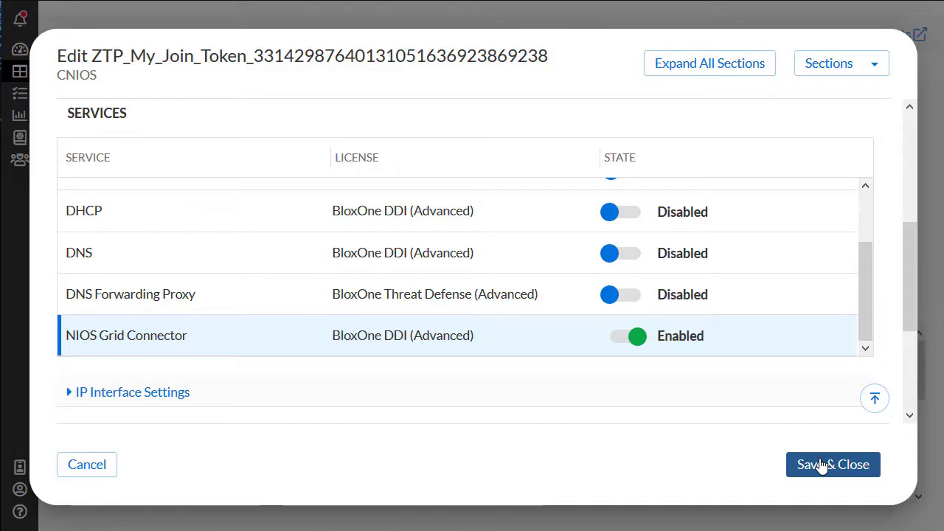